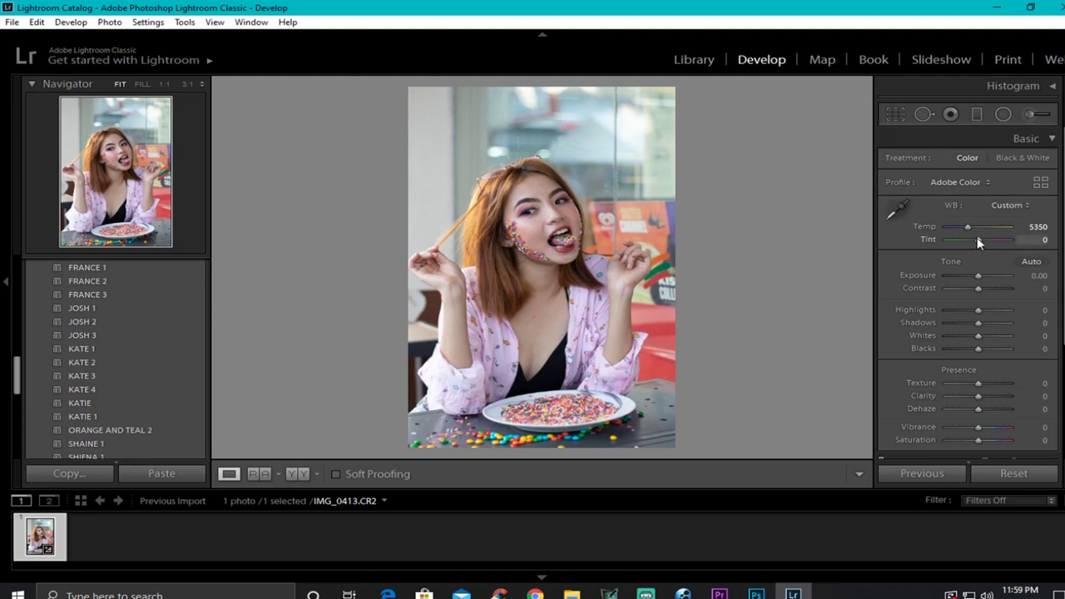
Step: Set Tint to +10, Exposure to +0.12 and Contrast to +8 in the Basic panel
left_click(1036, 239)
type("10")
key("Return")
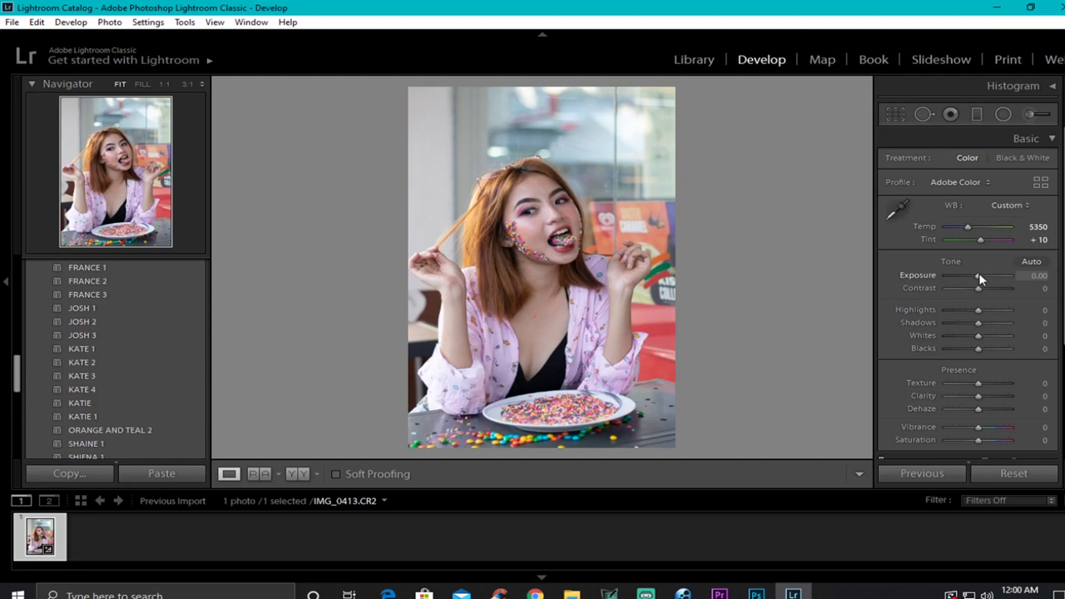
left_click_drag(979, 275, 980, 275)
left_click(1032, 288)
type("8")
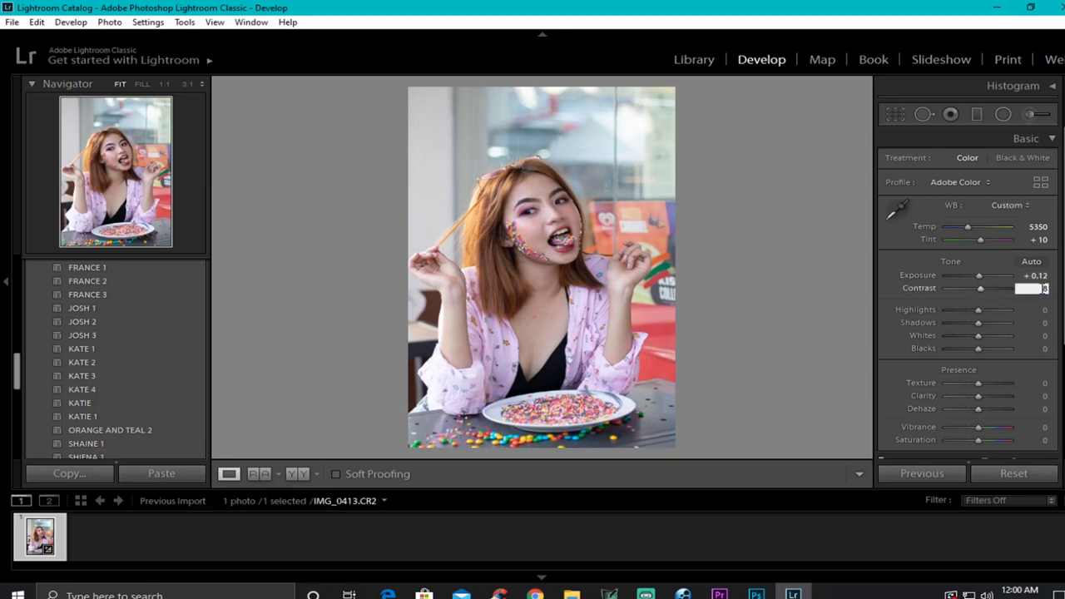
key("Return")
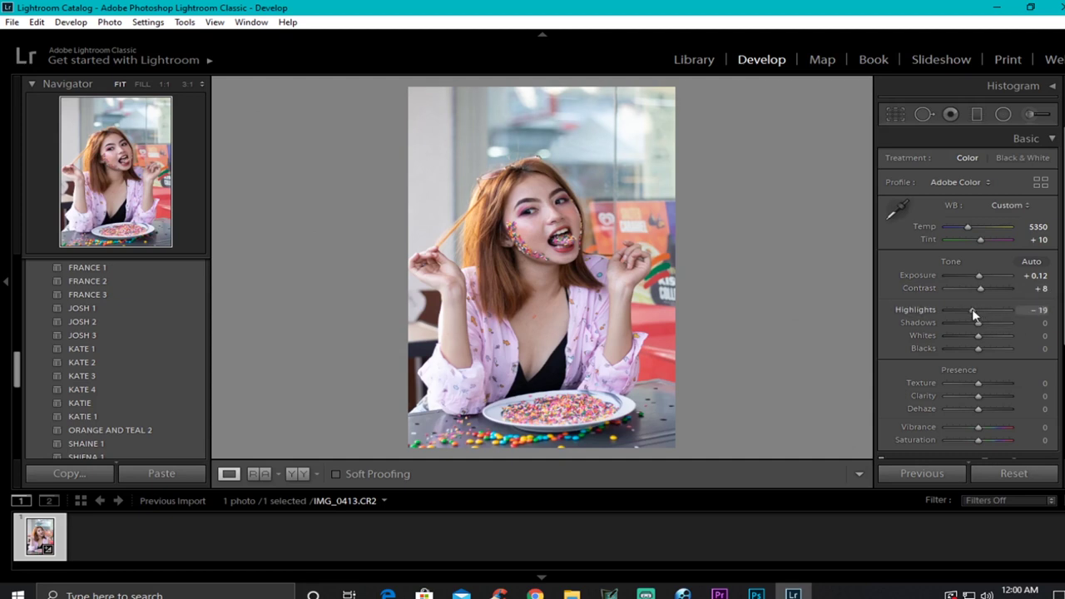
Step: Set Highlights and Whites −100, Shadows +24, Blacks −40, Dehaze +17 and Vibrance +31
left_click_drag(979, 309, 918, 305)
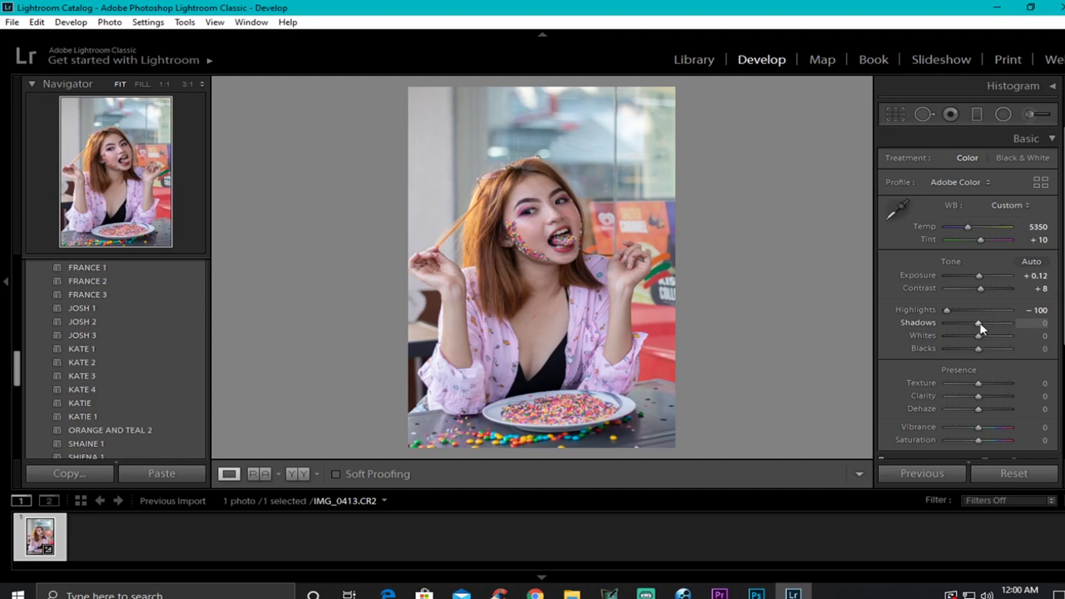
left_click_drag(979, 323, 984, 325)
left_click_drag(985, 327, 987, 330)
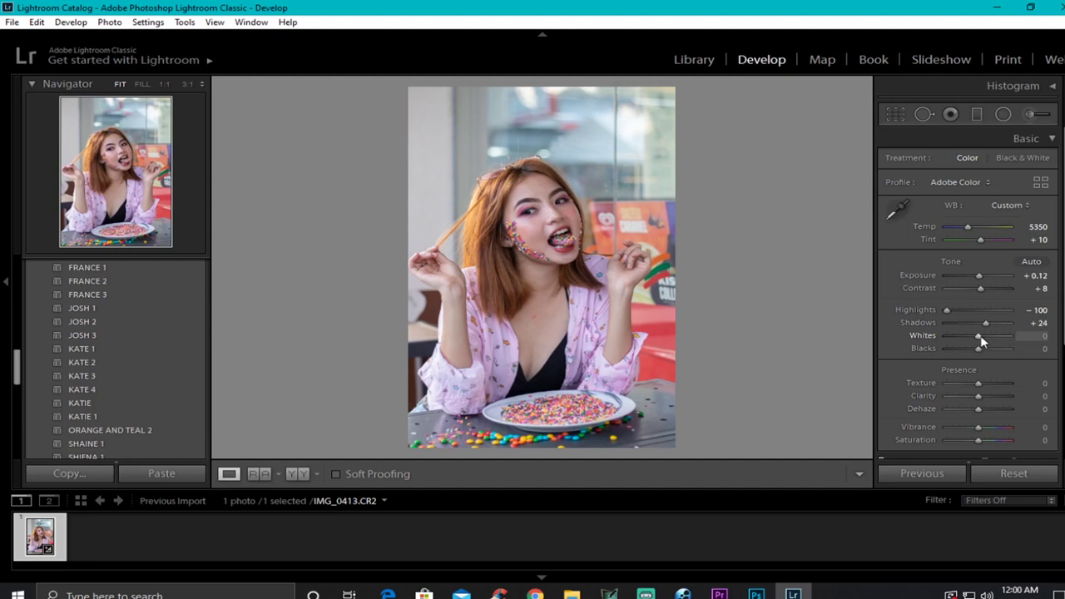
left_click_drag(979, 335, 943, 336)
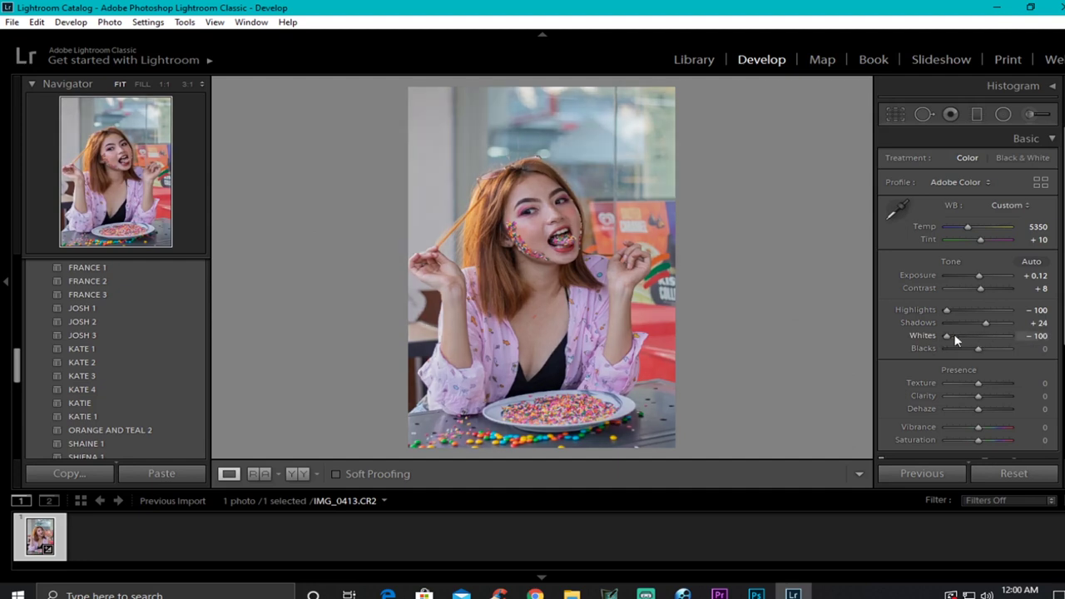
left_click_drag(980, 349, 965, 348)
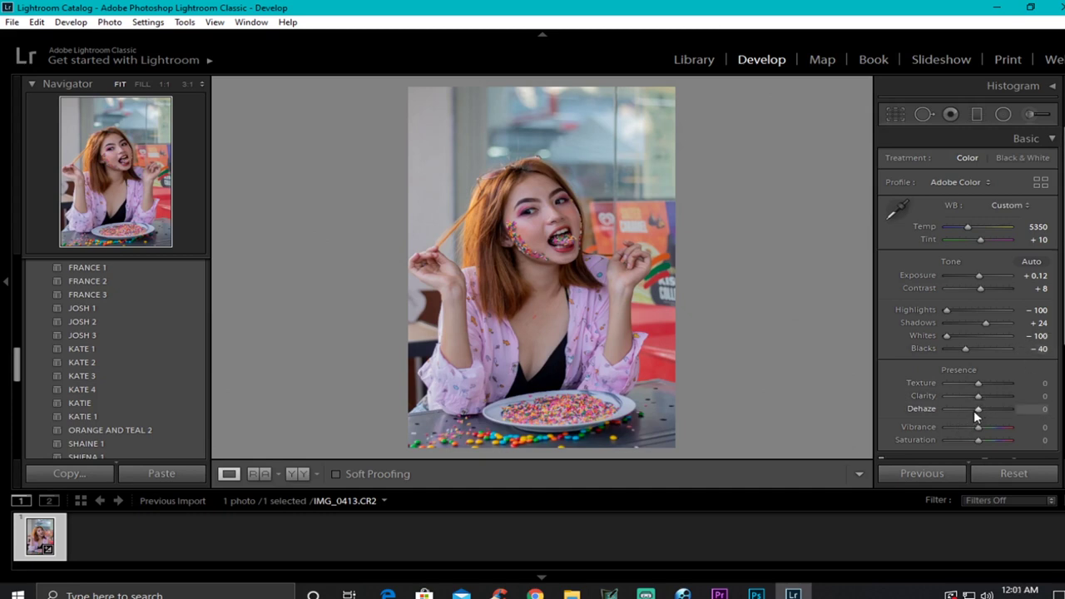
left_click_drag(976, 411, 988, 412)
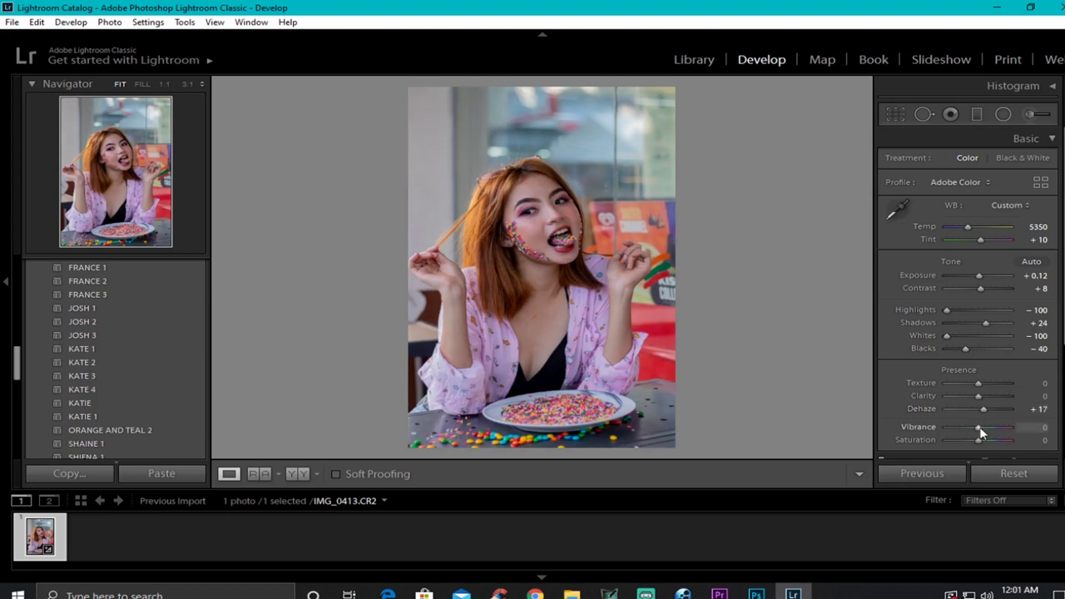
left_click_drag(980, 429, 984, 431)
left_click_drag(987, 439, 991, 442)
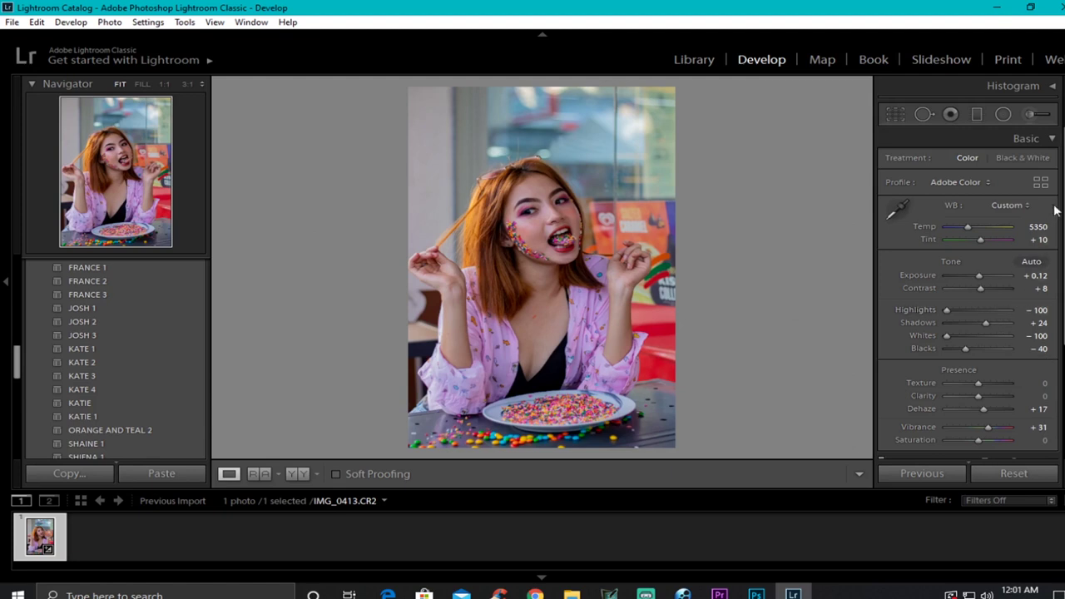
Step: Add shadow, midtone and highlight points to the RGB tone curve, lowering the shadow point slightly
left_click(1053, 139)
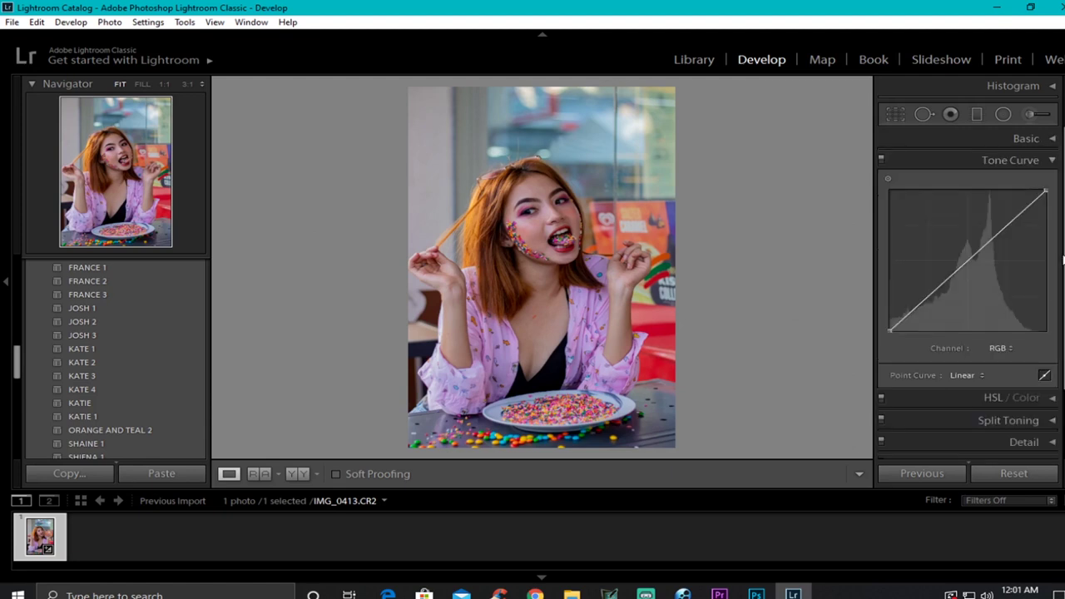
left_click(929, 297)
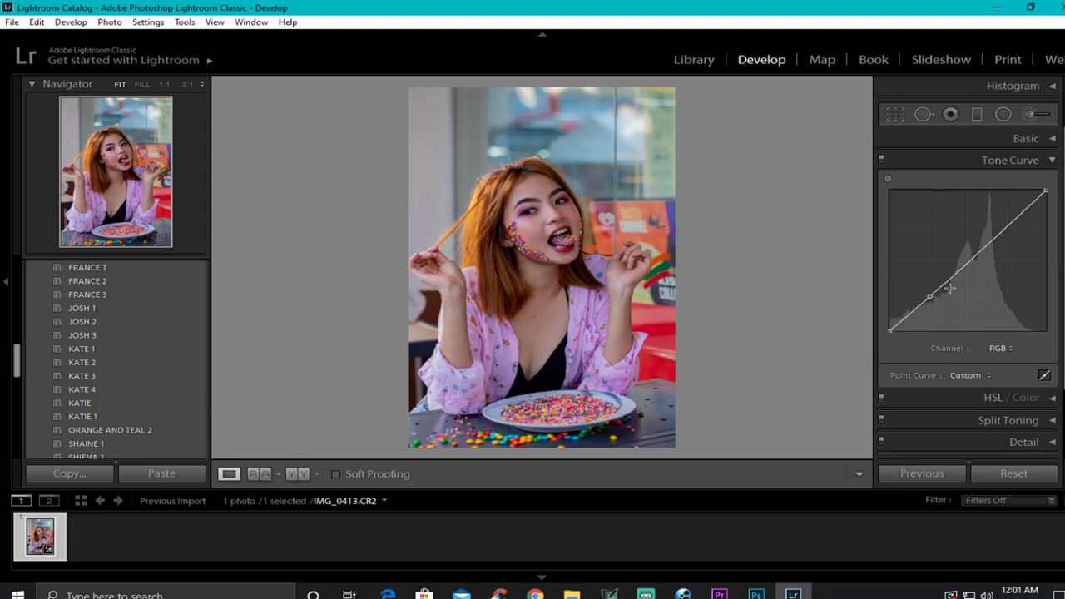
left_click(969, 259)
left_click(1008, 227)
left_click_drag(931, 296, 933, 301)
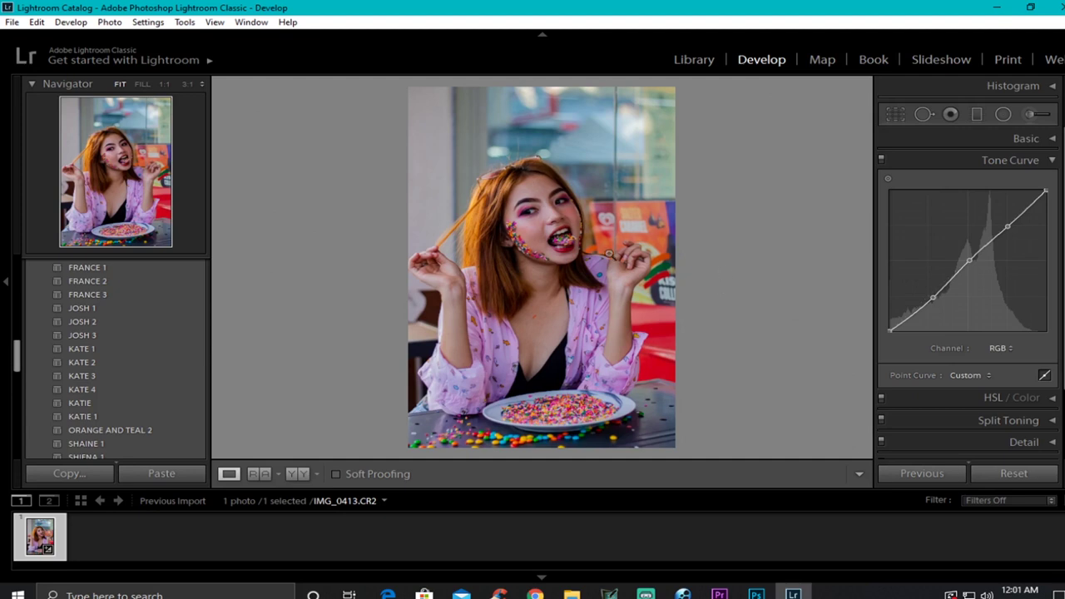
left_click(1053, 161)
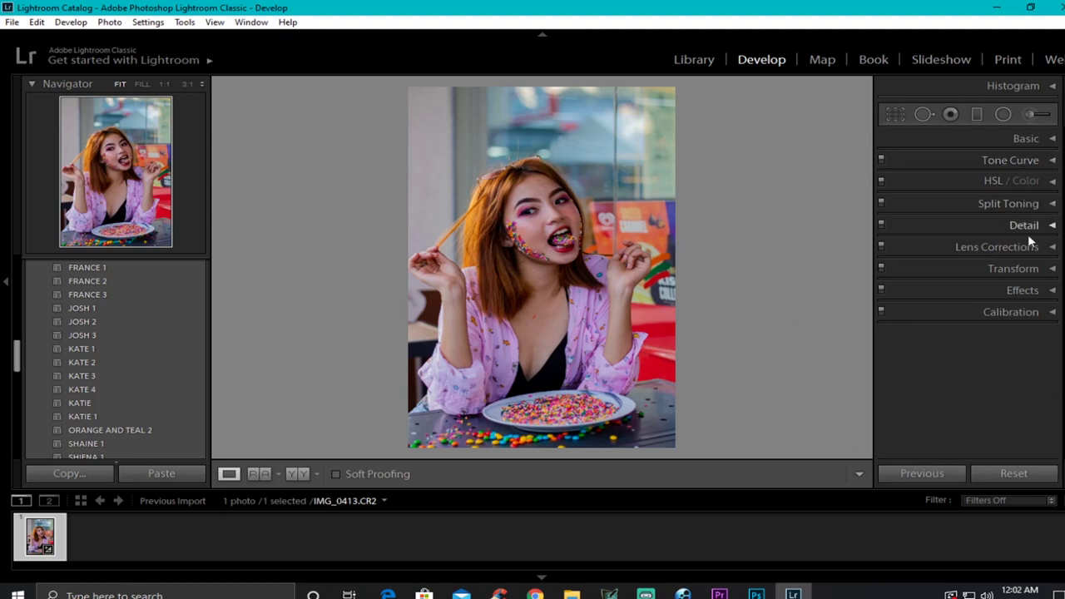
Step: Set the Blue Primary in Calibration to hue −100 and saturation +64
left_click(1053, 312)
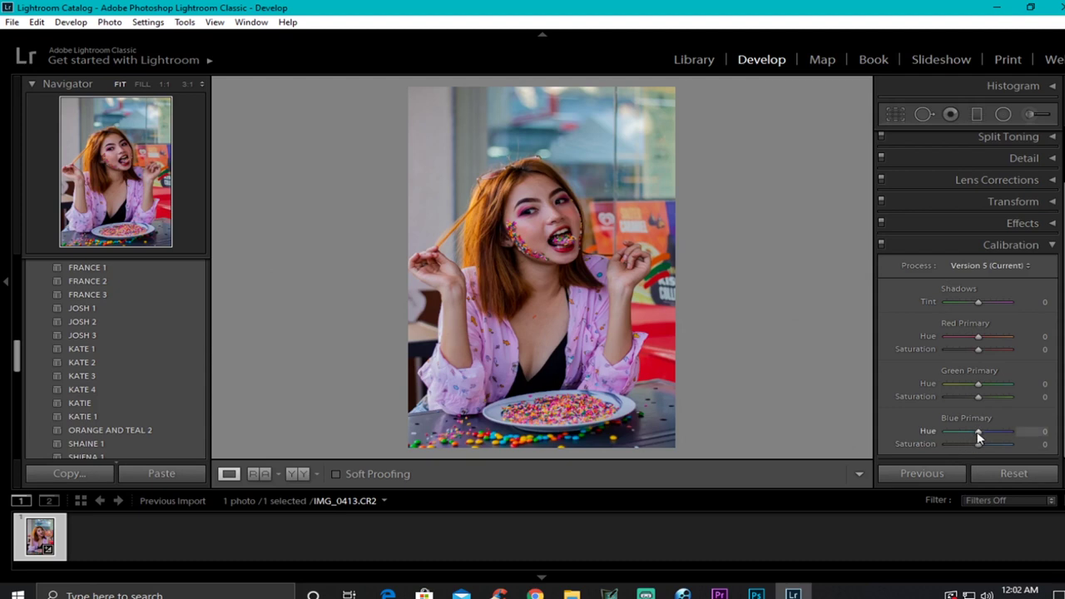
left_click_drag(979, 433, 947, 435)
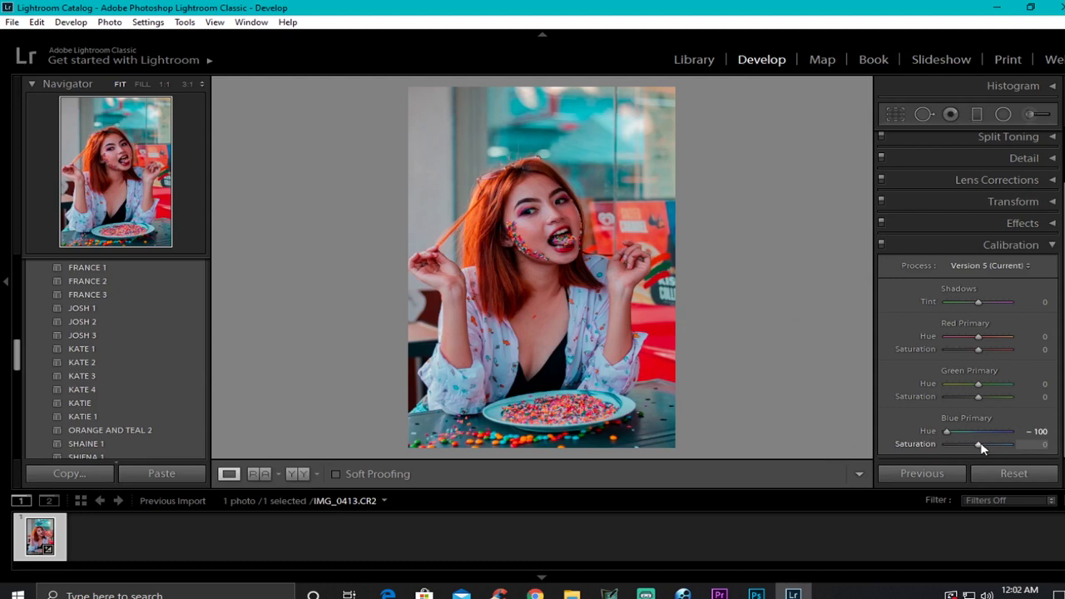
left_click_drag(981, 448, 998, 454)
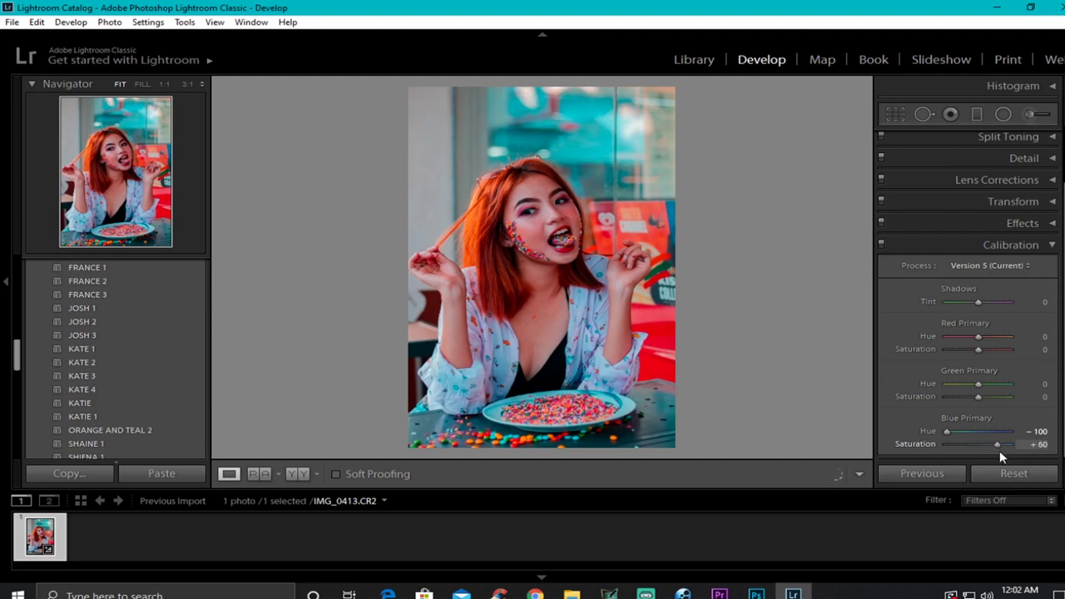
left_click_drag(996, 449, 998, 450)
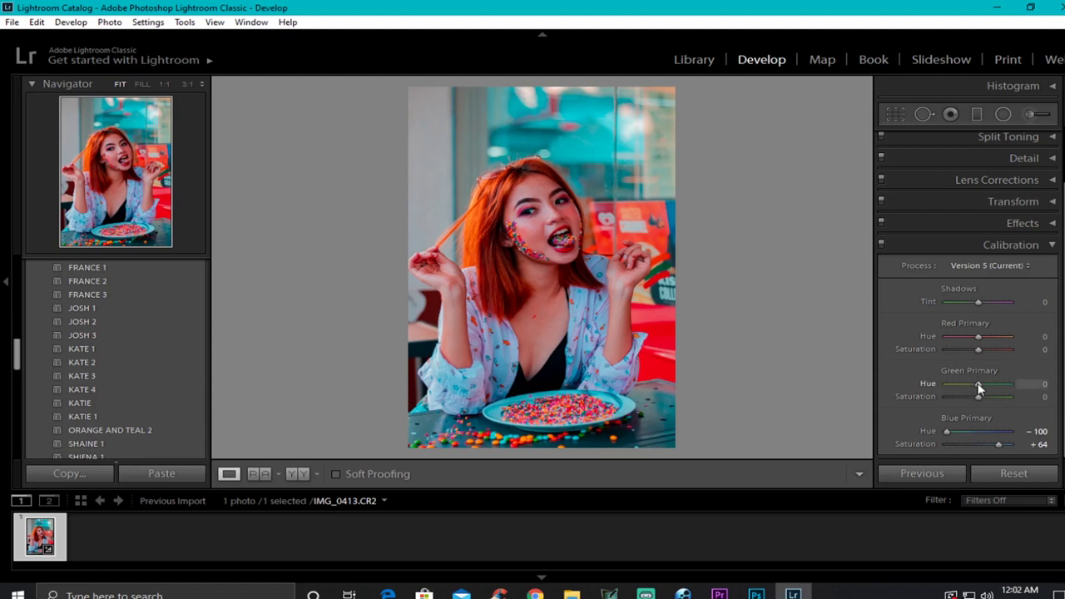
Step: Set Green Primary to hue +100, saturation −38 and Red Primary to hue +24, saturation −21
left_click_drag(979, 387, 1021, 390)
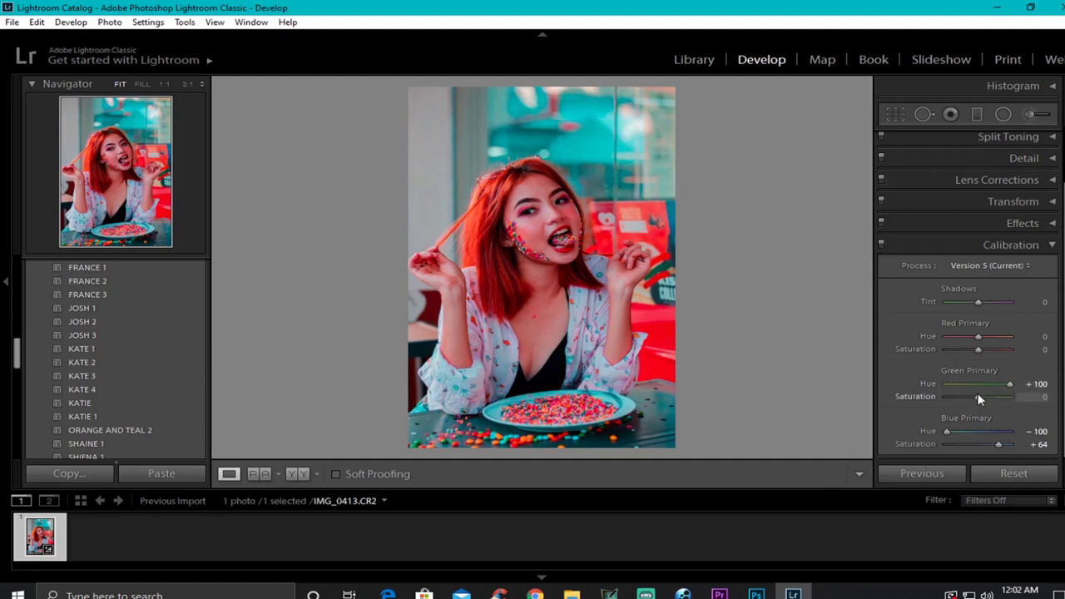
left_click_drag(971, 397, 966, 397)
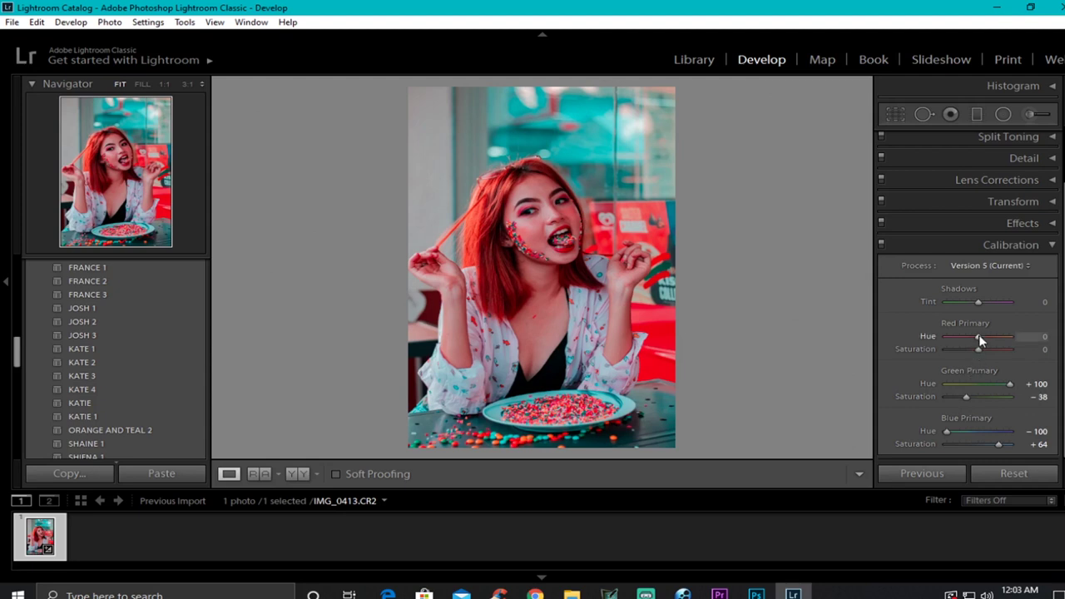
left_click_drag(980, 336, 987, 343)
left_click_drag(988, 346, 987, 346)
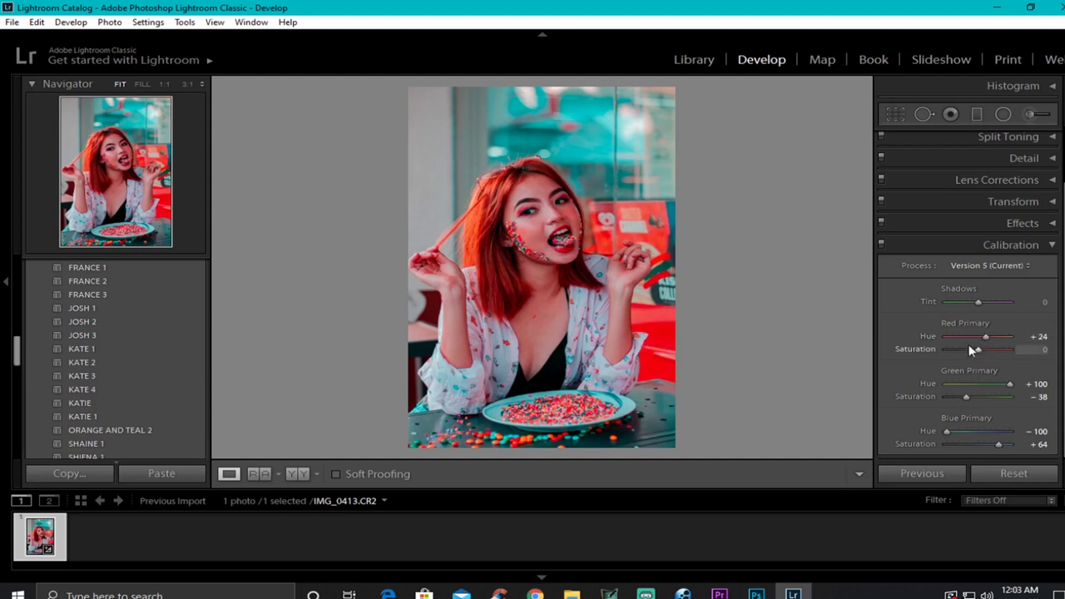
left_click_drag(971, 347, 974, 350)
left_click_drag(973, 353, 970, 353)
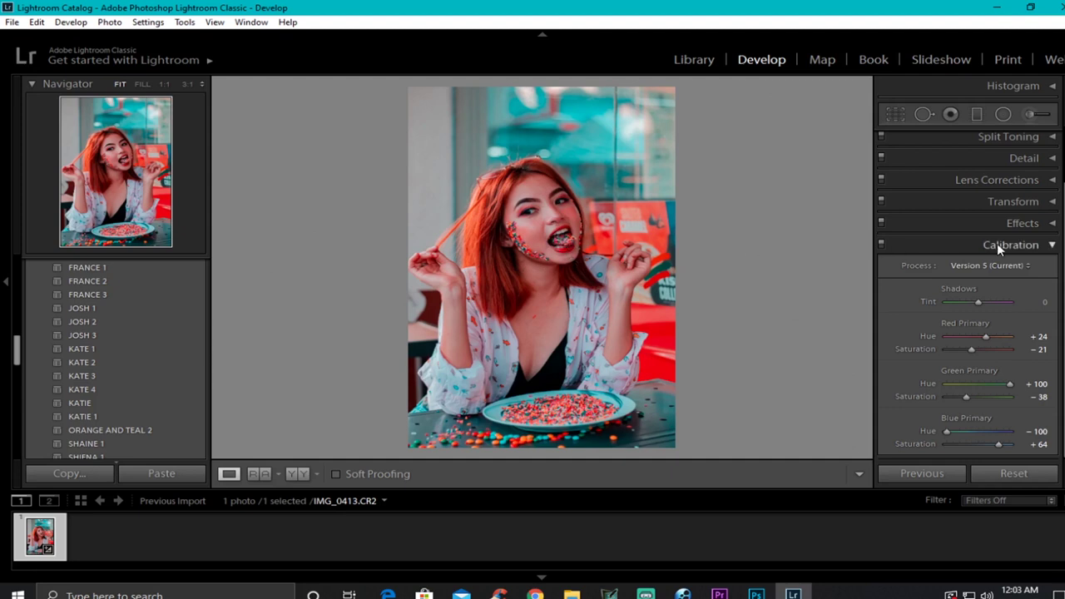
Step: Set HSL hues to Red +49, Orange +64, Yellow −100, Green +100, Aqua +36, Blue −36
left_click(1053, 245)
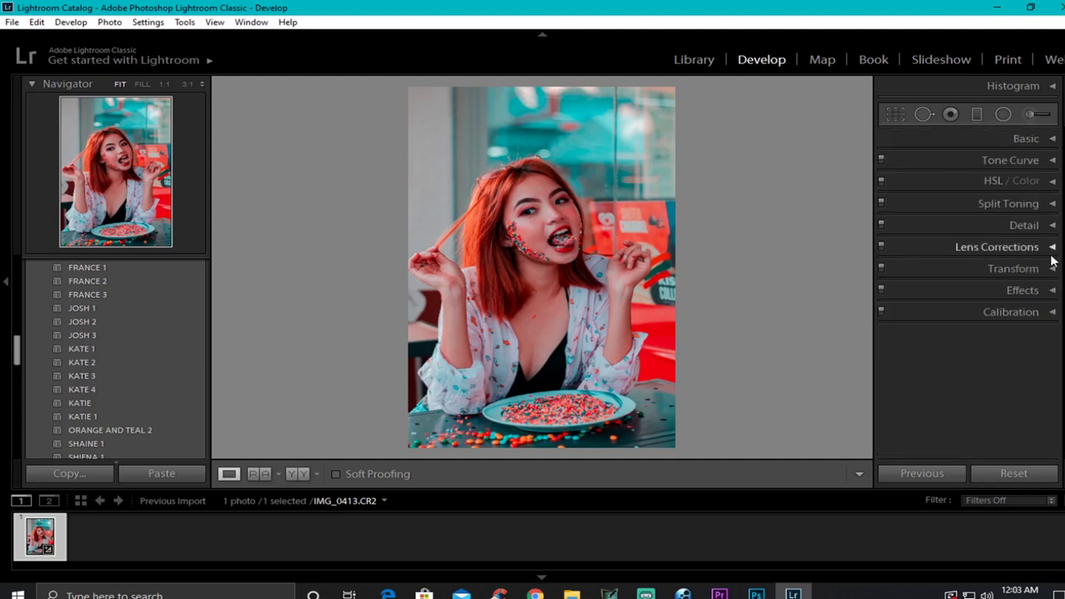
left_click(995, 183)
left_click(1053, 183)
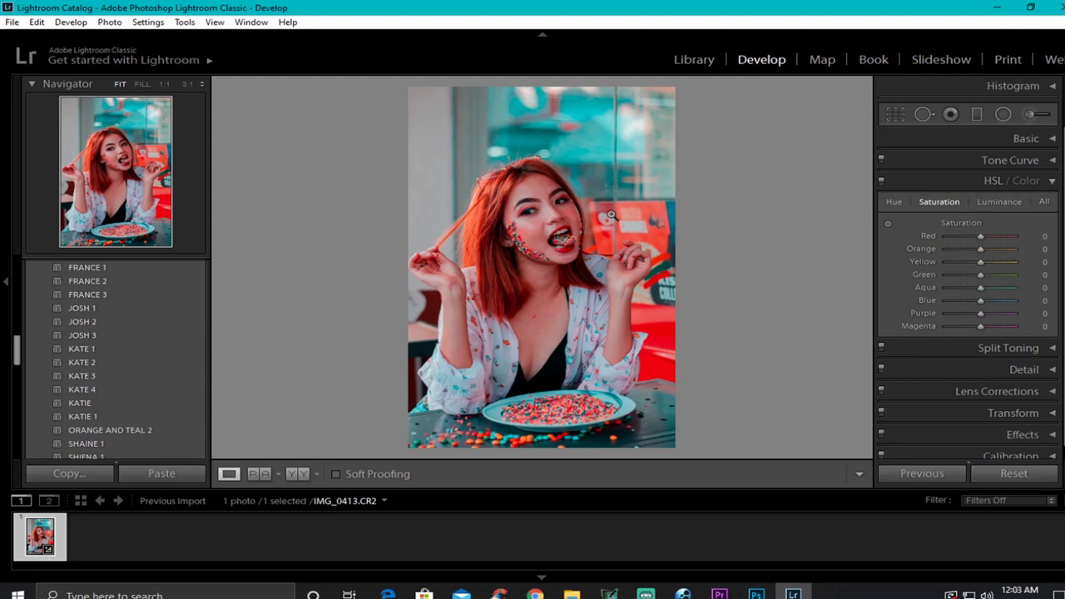
left_click(893, 202)
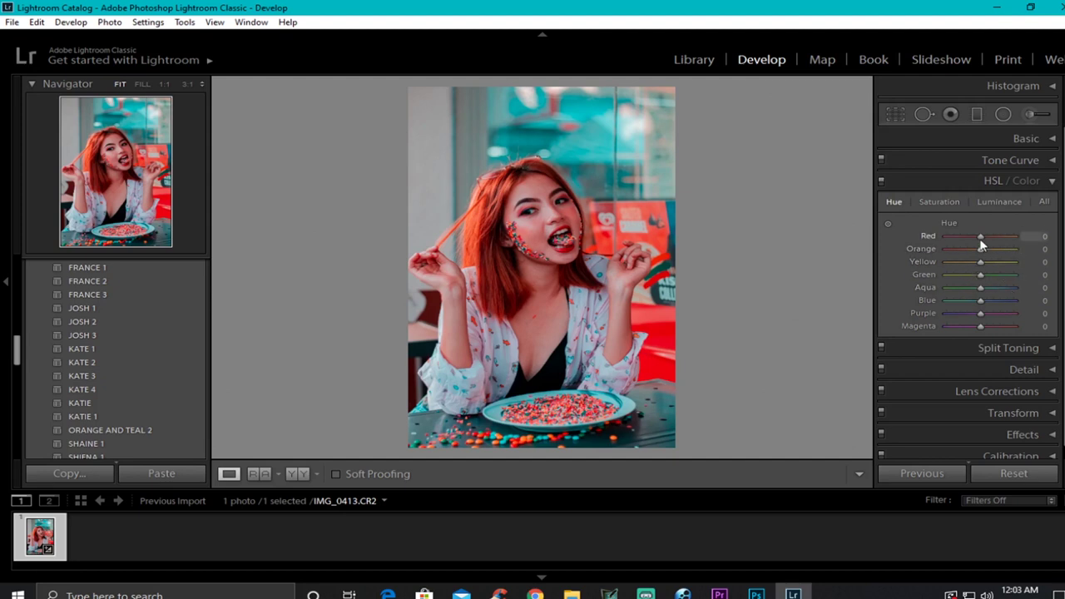
left_click_drag(981, 238, 997, 240)
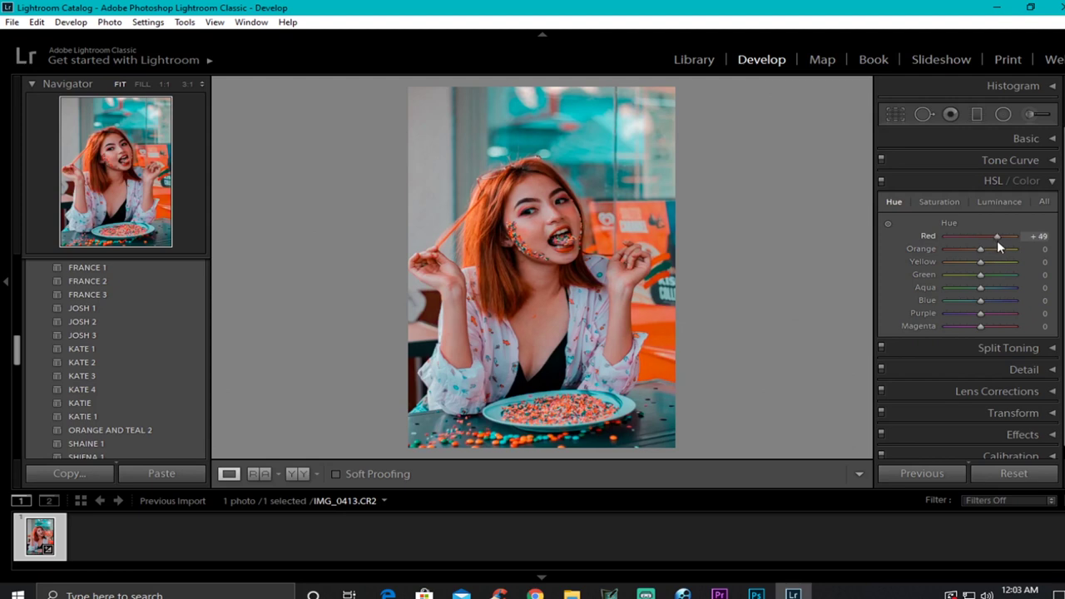
left_click_drag(979, 249, 1002, 260)
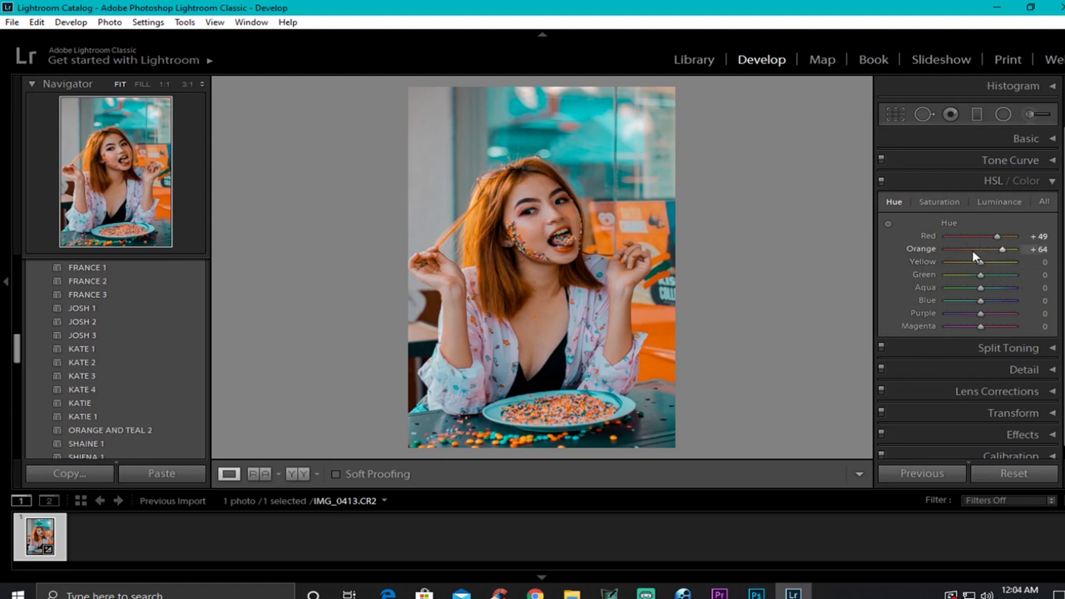
left_click_drag(982, 262, 946, 262)
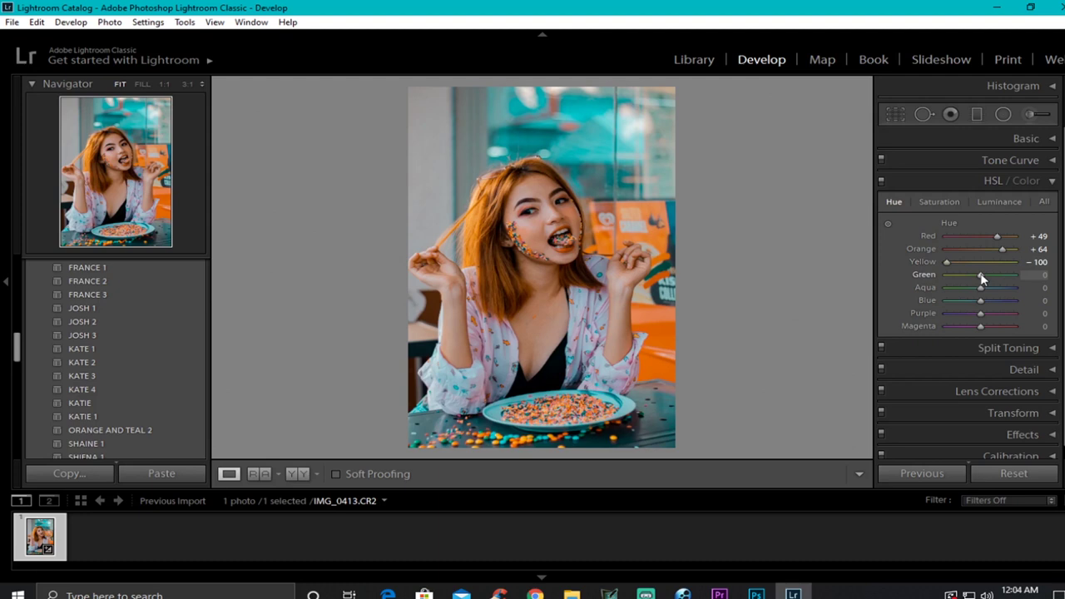
left_click_drag(980, 275, 994, 276)
left_click_drag(980, 288, 993, 294)
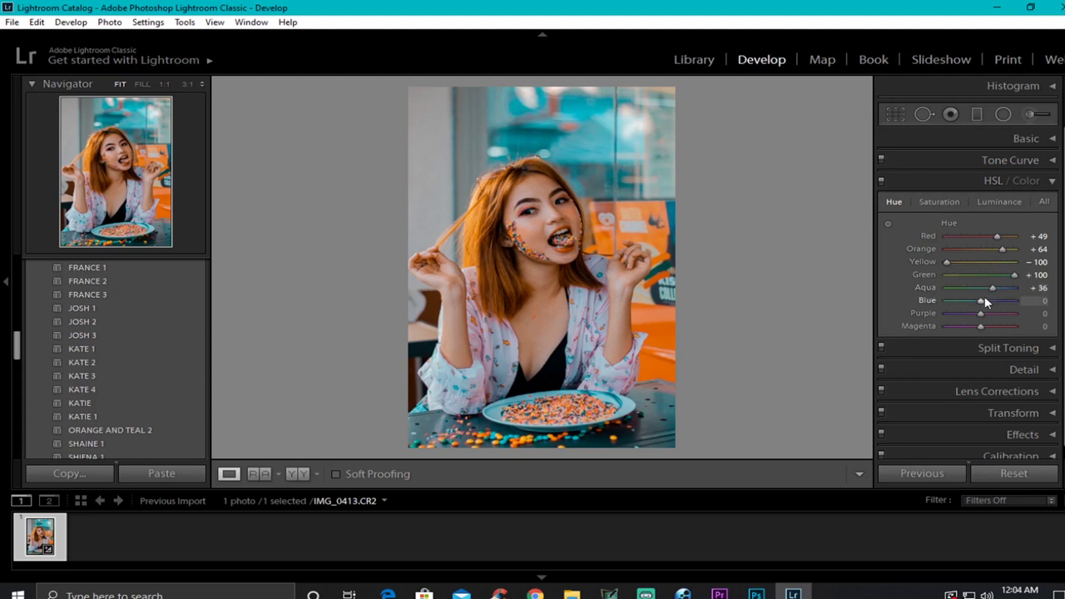
left_click_drag(982, 301, 969, 301)
Step: Set HSL saturation to Red +7, Yellow −27, Green −49, Aqua +100, Blue −36
left_click(940, 202)
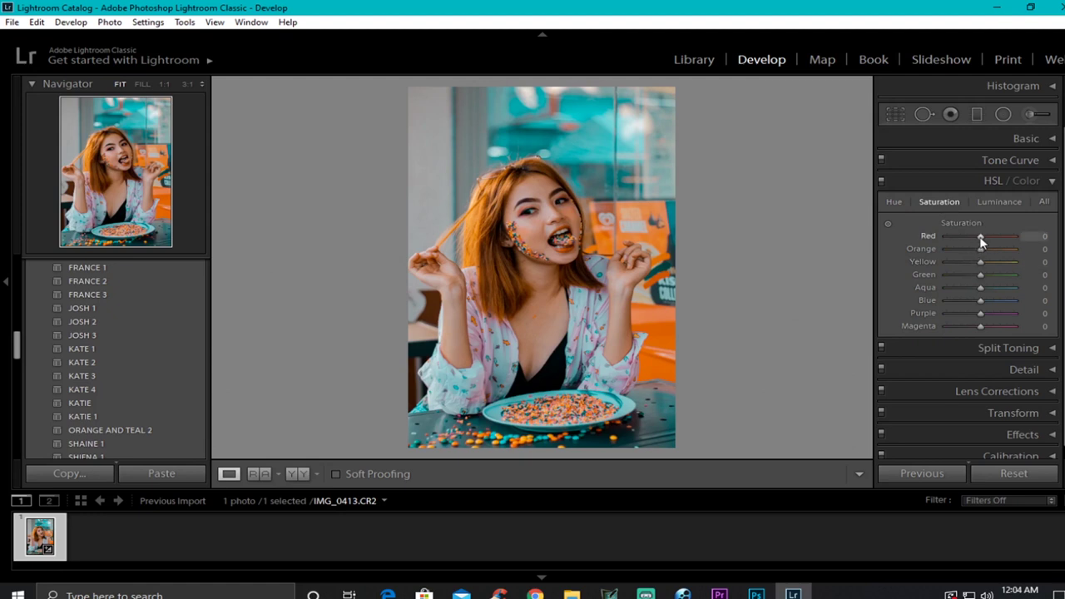
left_click_drag(980, 237, 983, 239)
left_click_drag(1043, 240, 1041, 238)
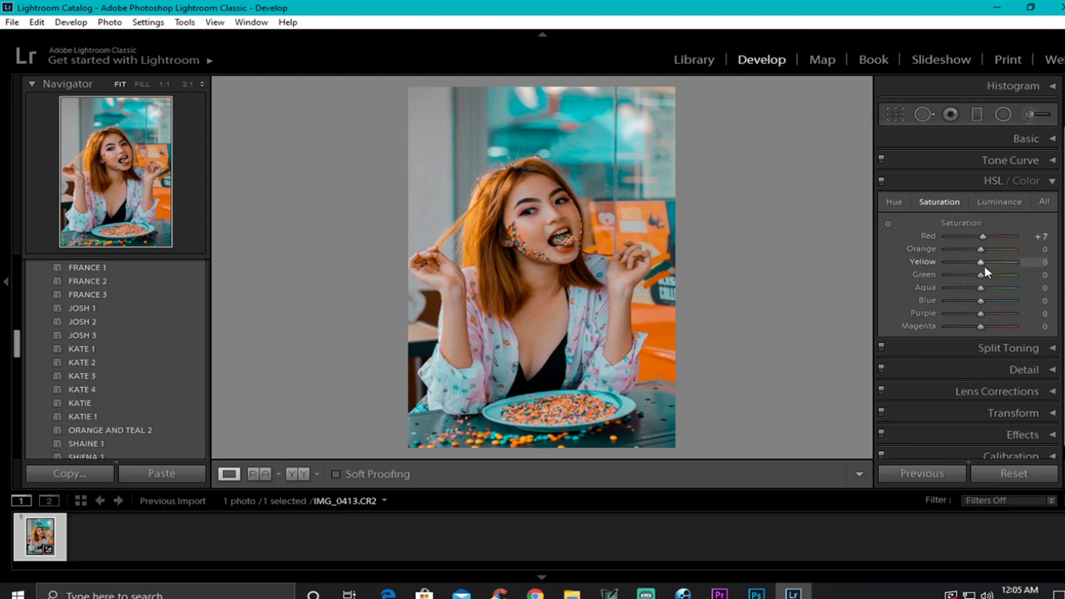
left_click_drag(982, 266, 978, 268)
left_click_drag(980, 281, 977, 278)
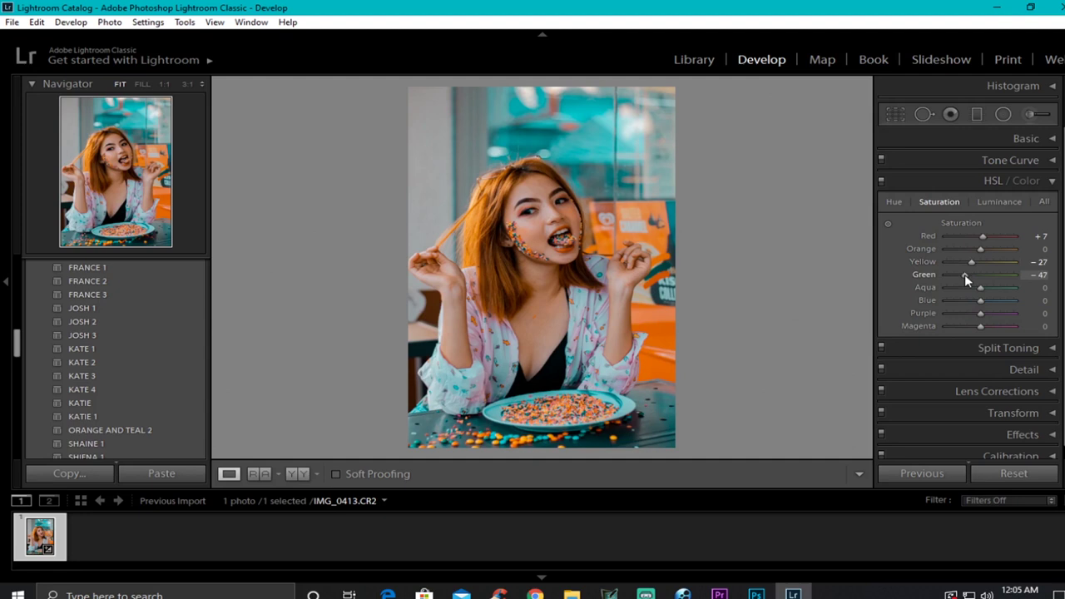
left_click_drag(965, 273, 964, 274)
mouse_move(983, 288)
left_mouse_down()
mouse_move(940, 286)
mouse_move(1048, 291)
left_mouse_up()
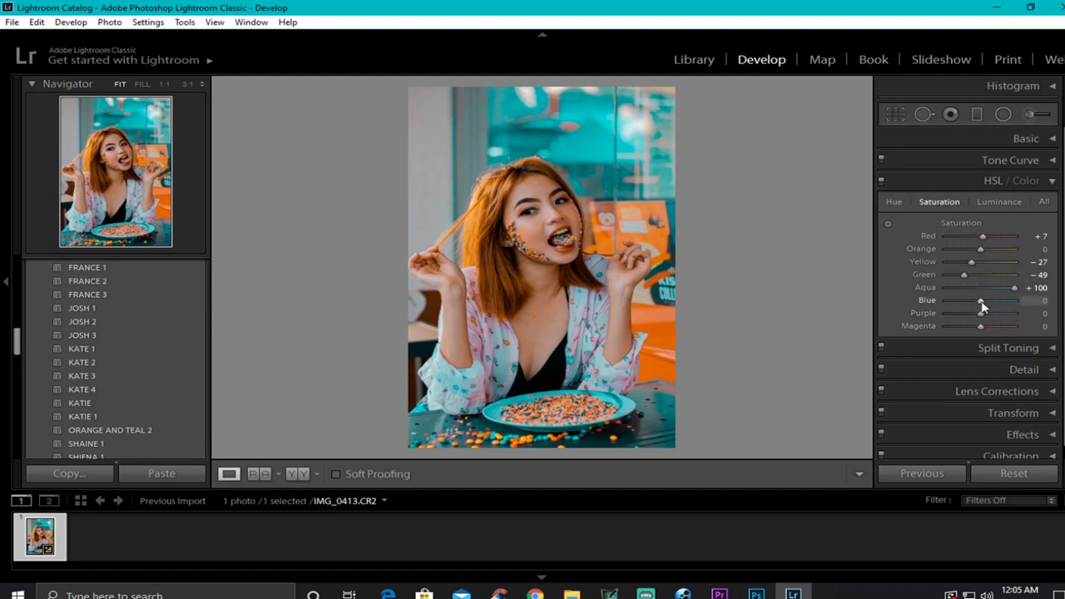
left_click_drag(983, 301, 970, 302)
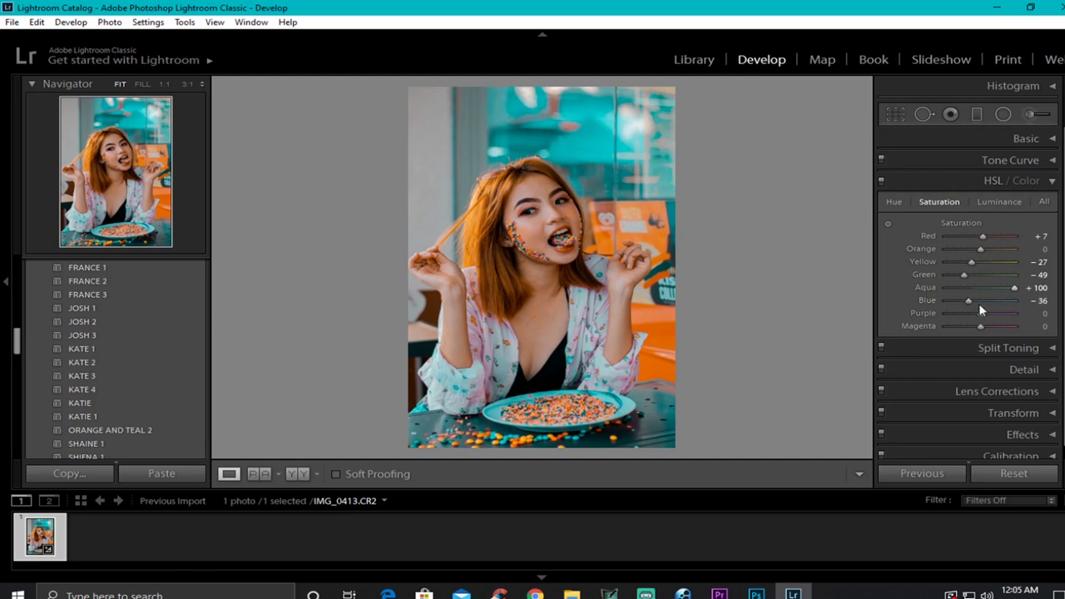
left_click(1051, 183)
Step: Set Noise Reduction Luminance to 20 in the Detail panel
left_click(1052, 225)
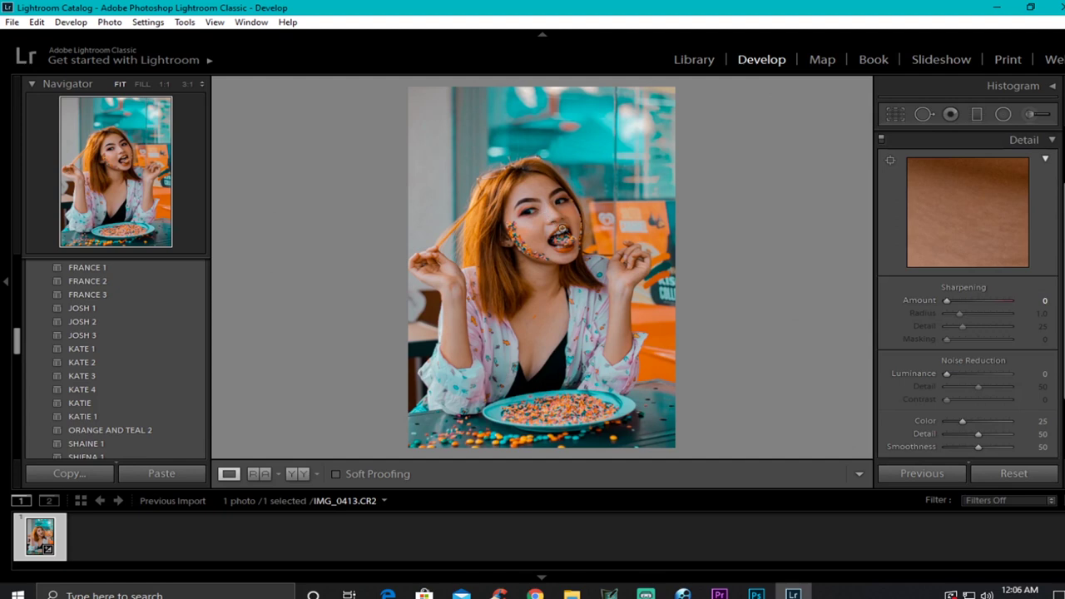
left_click_drag(946, 374, 960, 385)
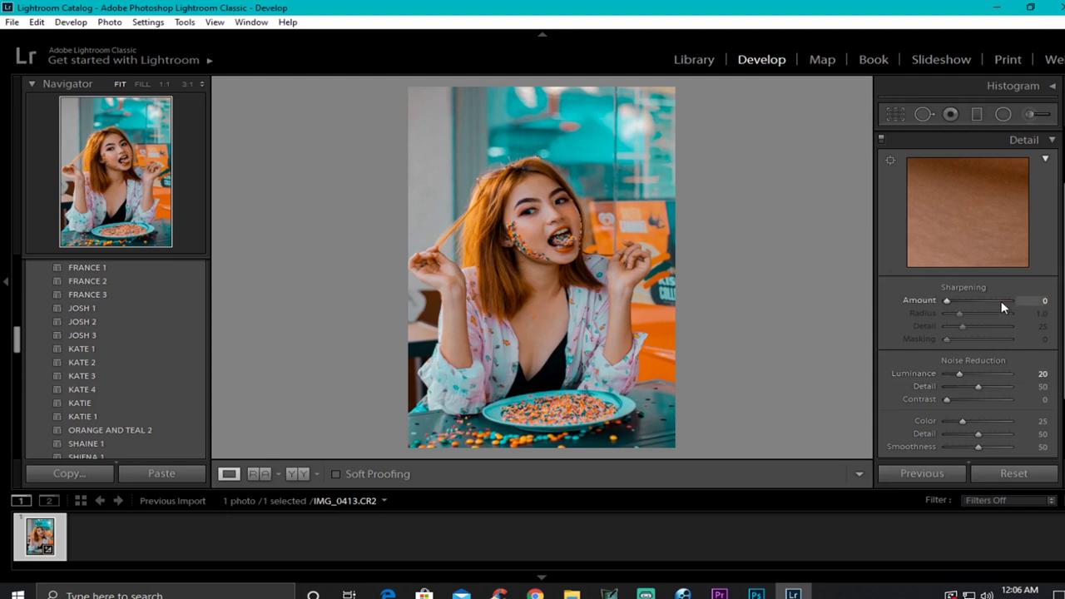
scroll(991, 333, "up", 2)
scroll(992, 303, "up", 1)
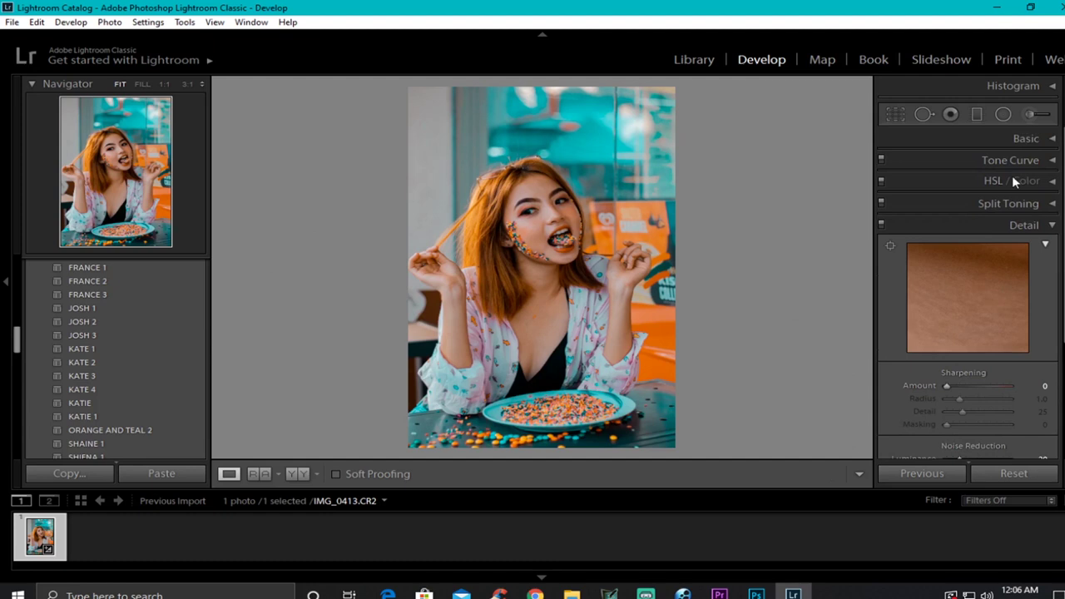
left_click(1052, 228)
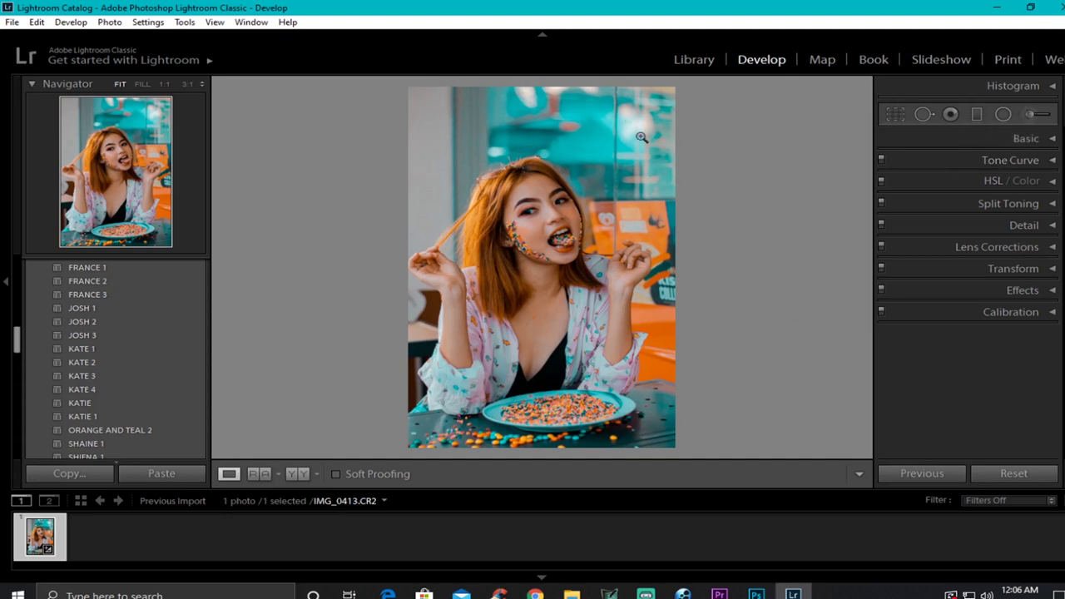
Step: Paint a Temp −30 Adjustment Brush stroke across the upper background, hiding the pin
left_click(1030, 116)
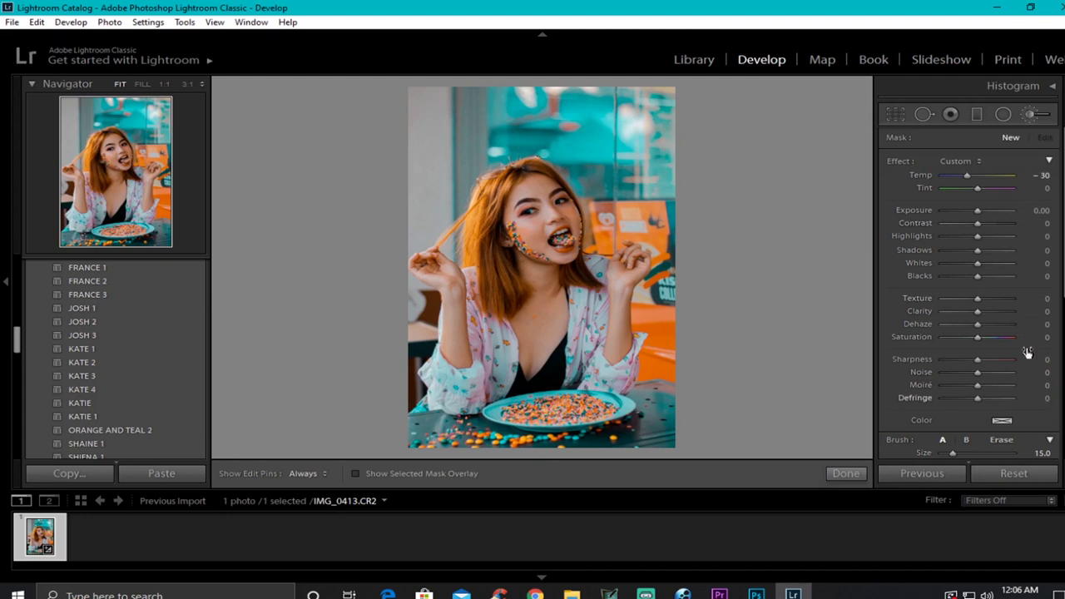
mouse_move(424, 99)
left_mouse_down()
mouse_move(435, 140)
mouse_move(407, 220)
left_mouse_up()
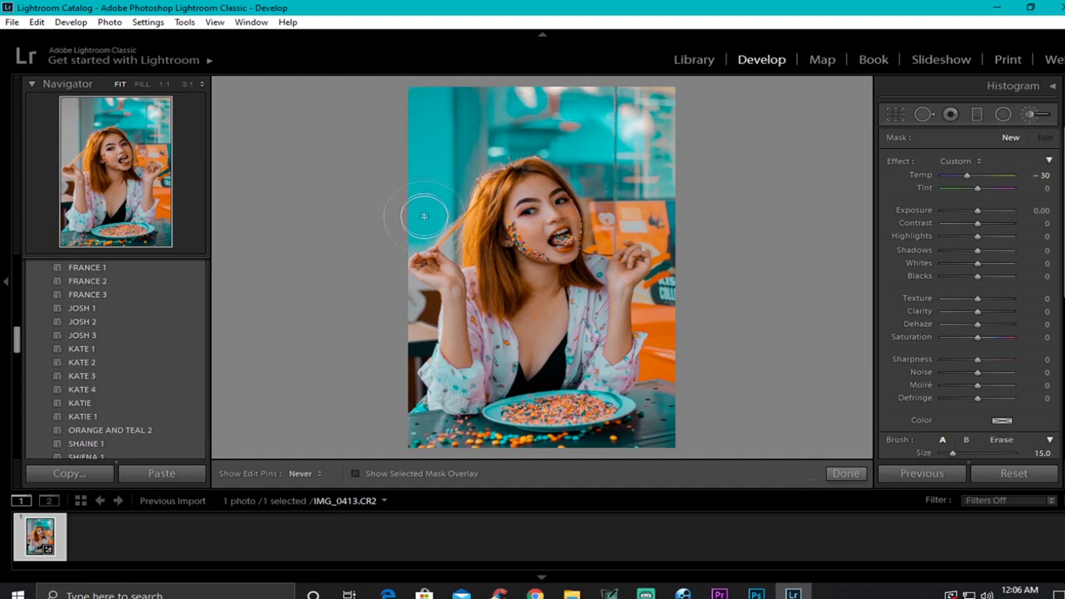
mouse_move(453, 81)
left_mouse_down()
mouse_move(681, 129)
mouse_move(681, 222)
mouse_move(663, 210)
mouse_move(678, 244)
mouse_move(660, 215)
mouse_move(690, 117)
left_mouse_up()
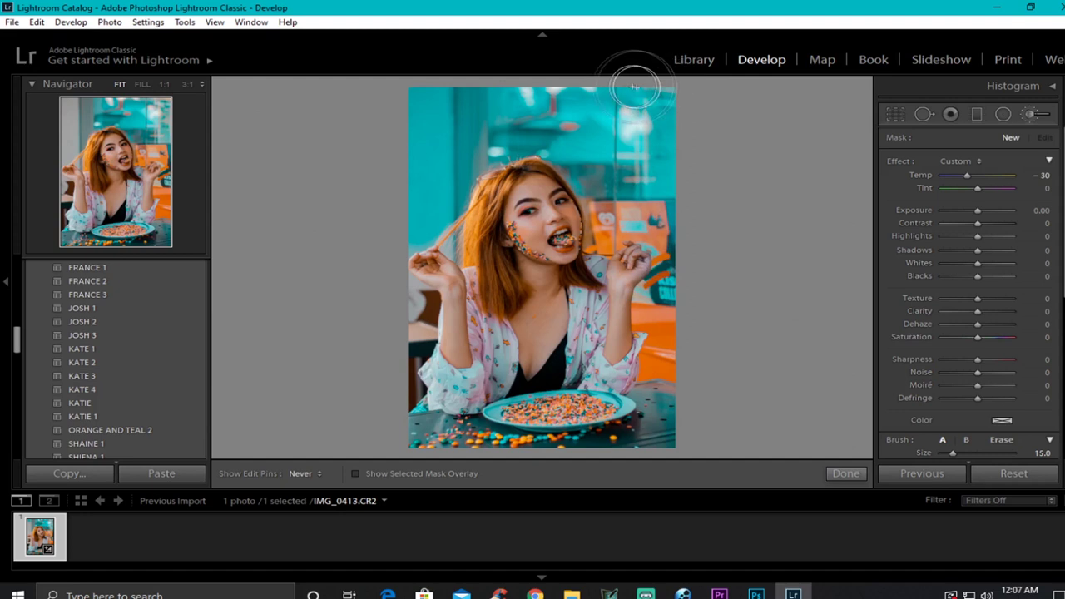
left_click_drag(427, 103, 657, 199)
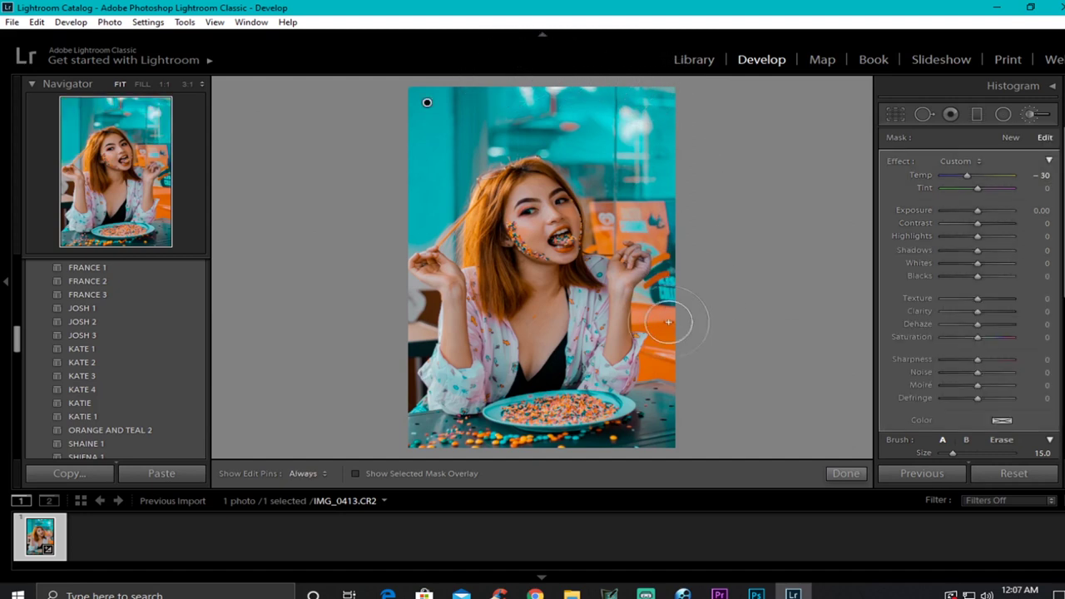
key("h")
key("h")
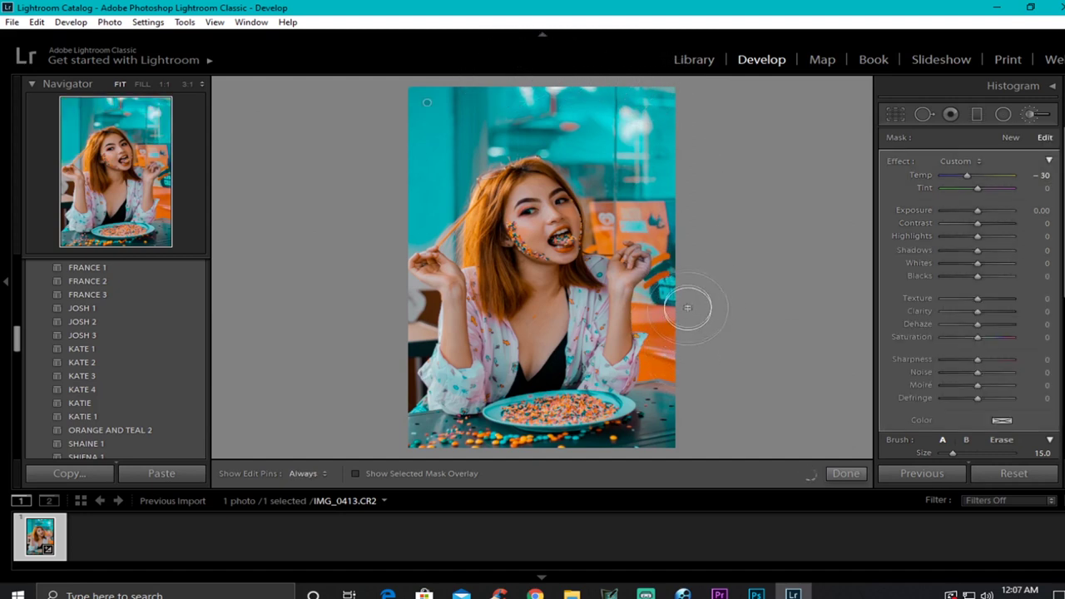
left_click(1029, 122)
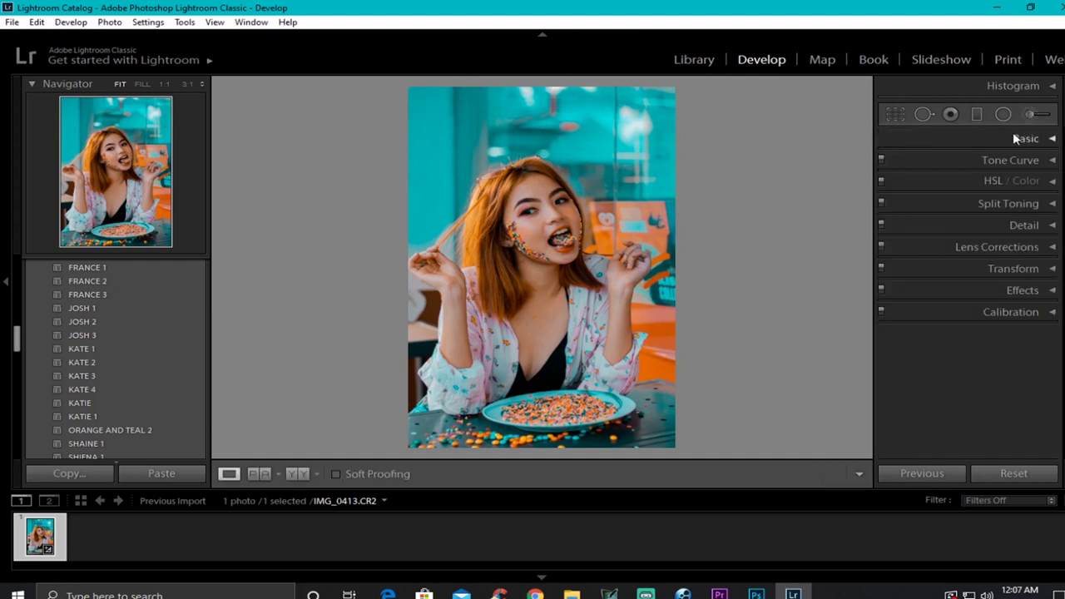
left_click(300, 476)
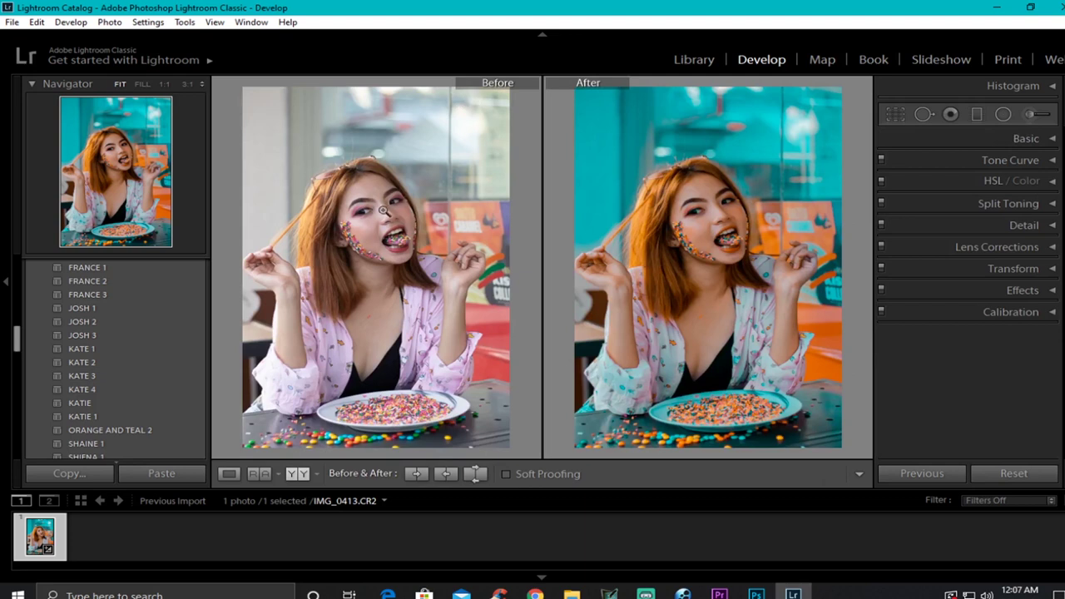
left_click(370, 208)
left_click(230, 474)
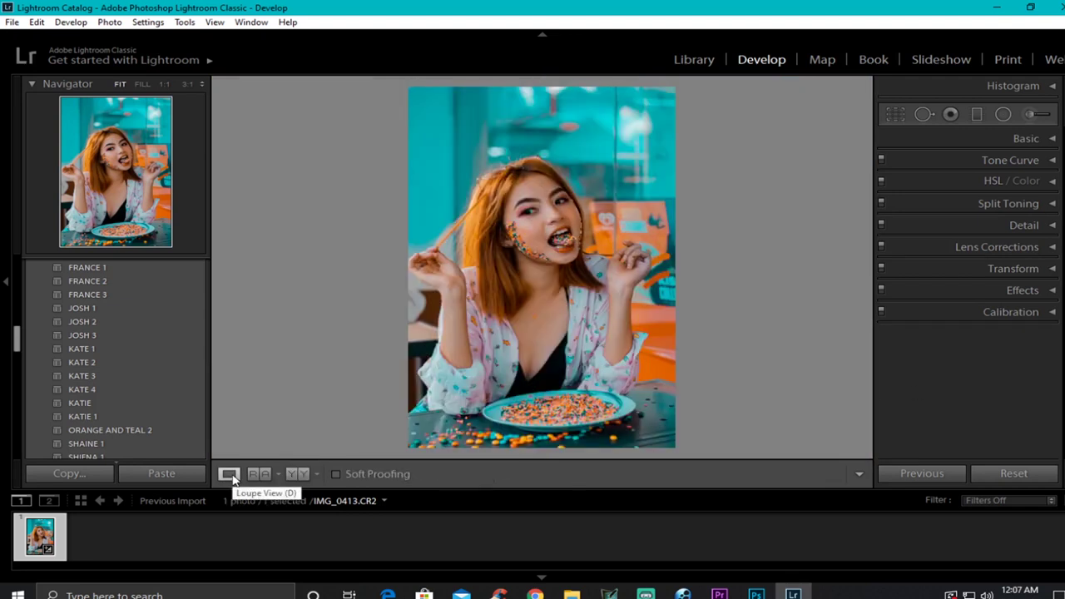